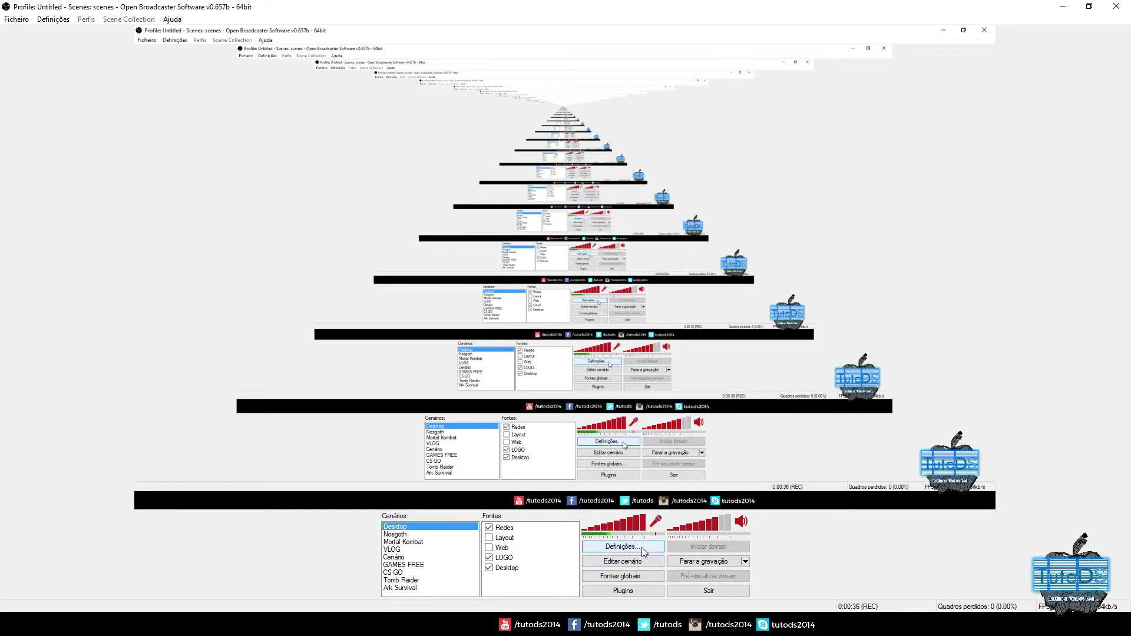
- Open the program settings and review the available interface languages
click(638, 547)
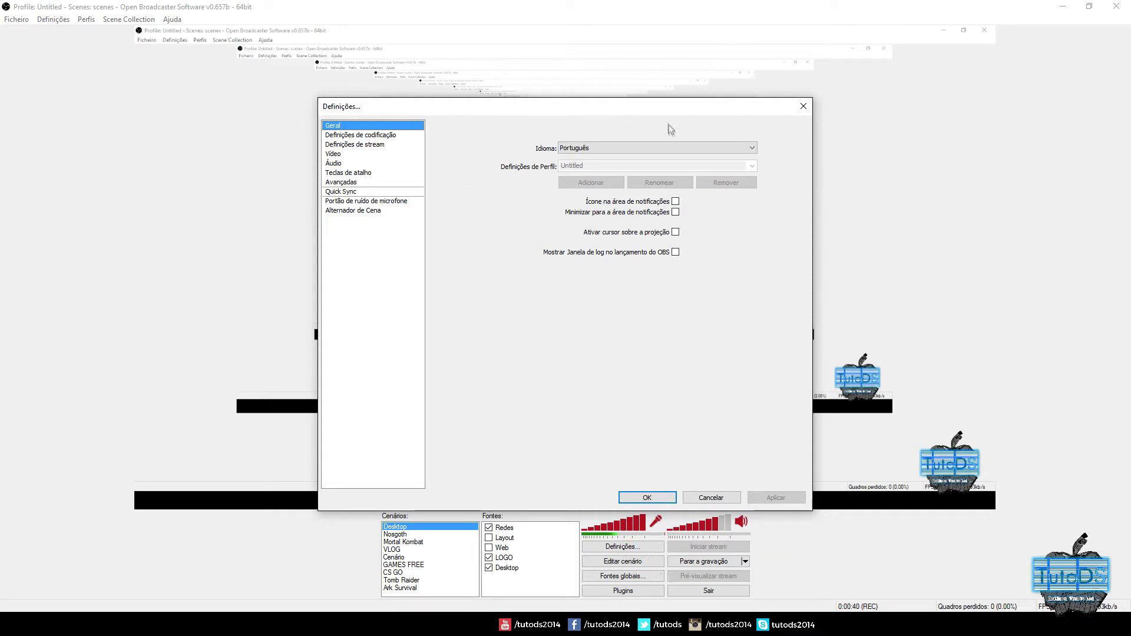
click(658, 149)
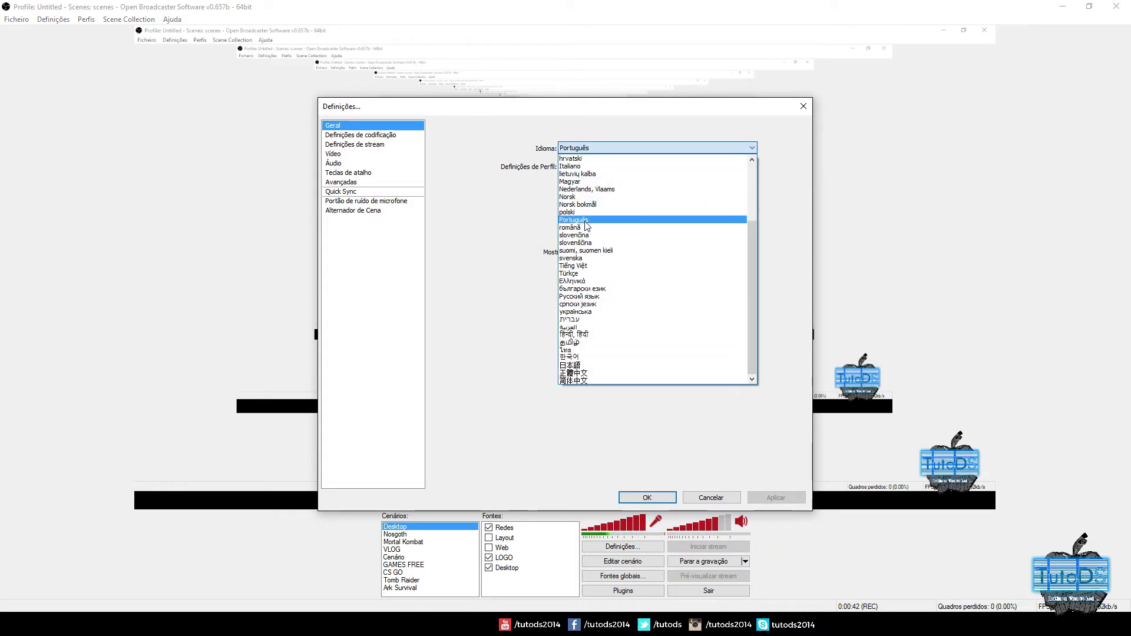
click(433, 291)
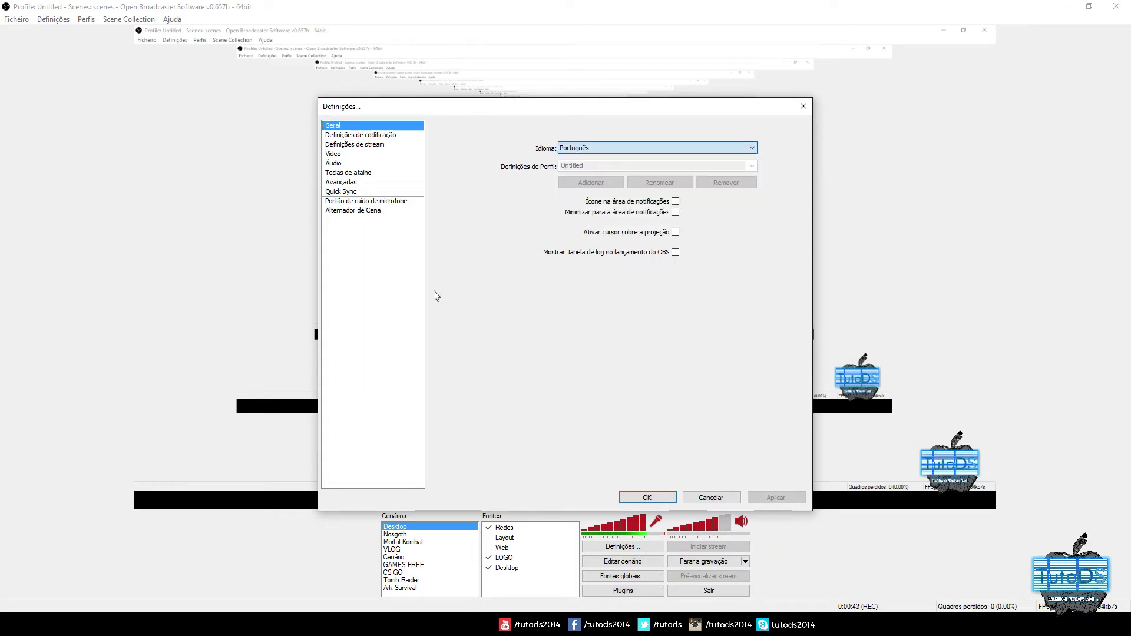
- Review the video encoding settings, checking the CBR option and the maximum bitrate
click(380, 136)
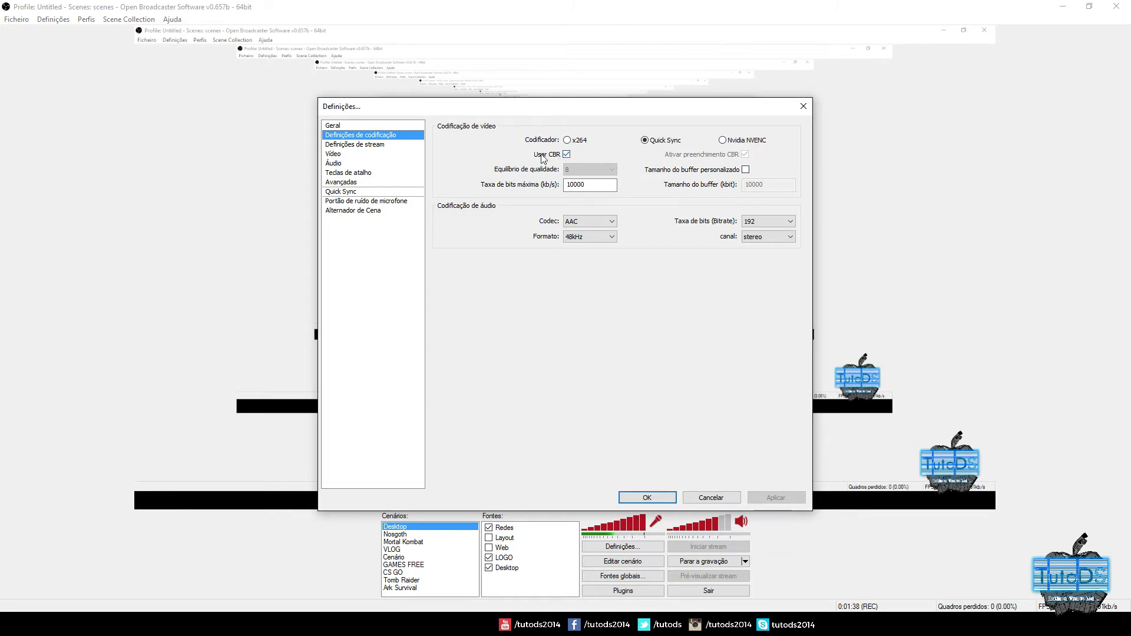
double_click(564, 155)
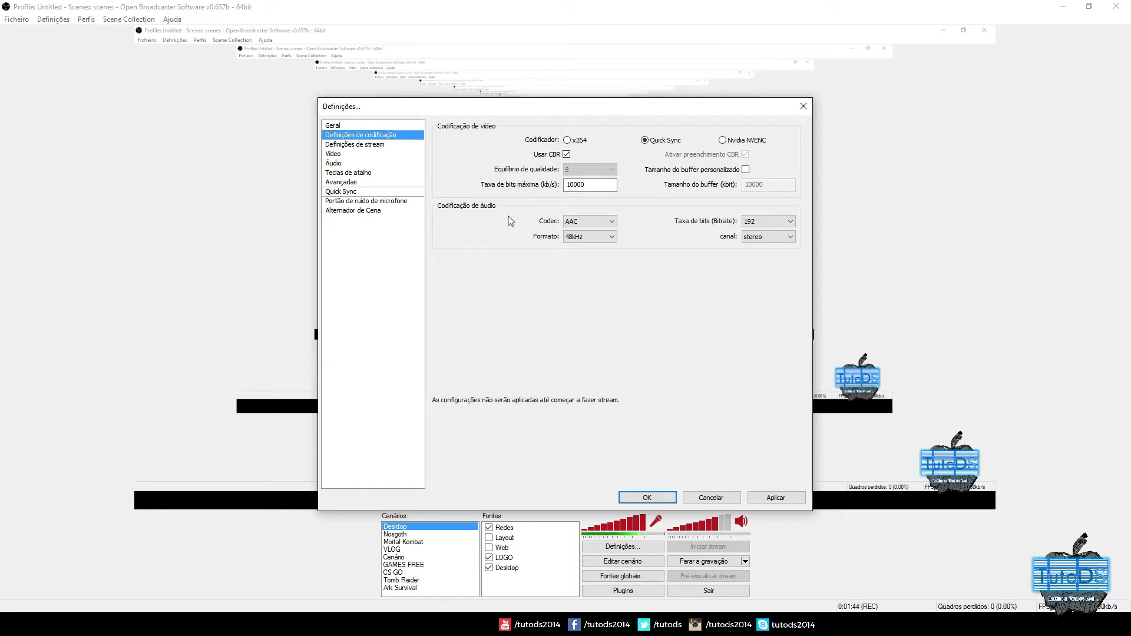
click(574, 184)
drag(574, 184, 543, 187)
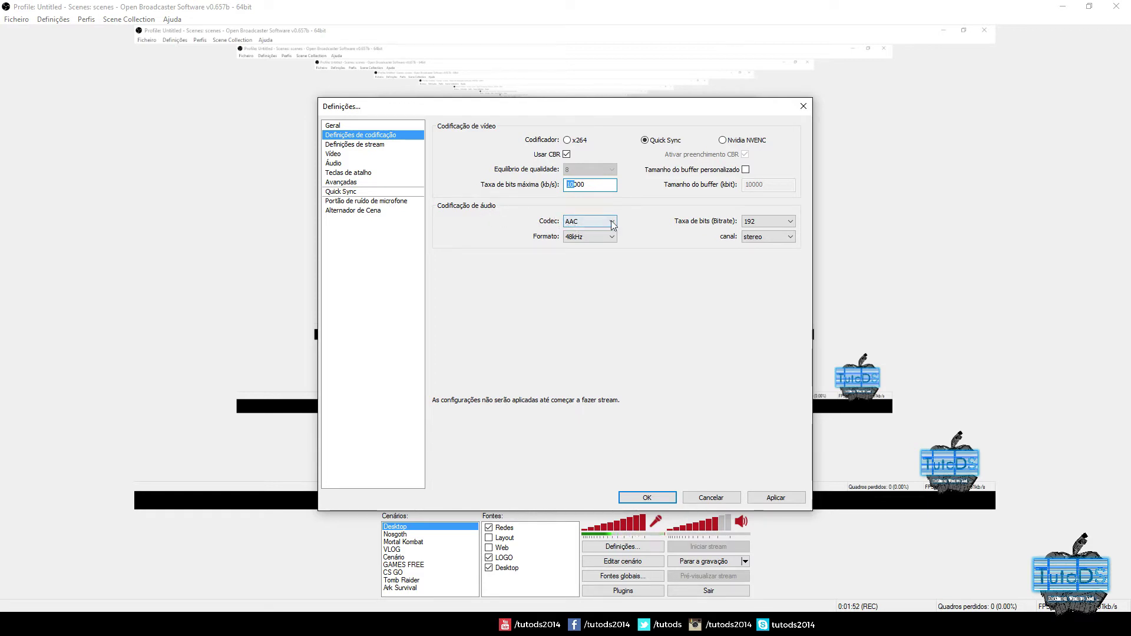
- Set audio encoding to AAC codec, 48kHz format, 192 bitrate and stereo channel, and apply the encoding settings
click(575, 222)
click(576, 224)
click(571, 237)
click(570, 241)
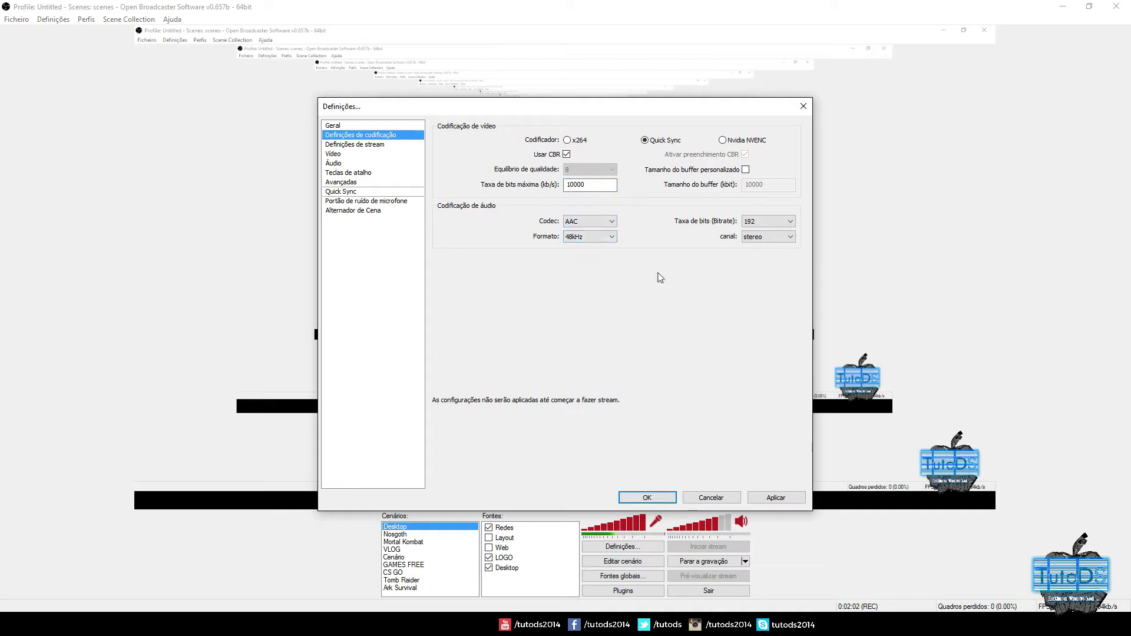
click(773, 225)
click(774, 224)
click(776, 239)
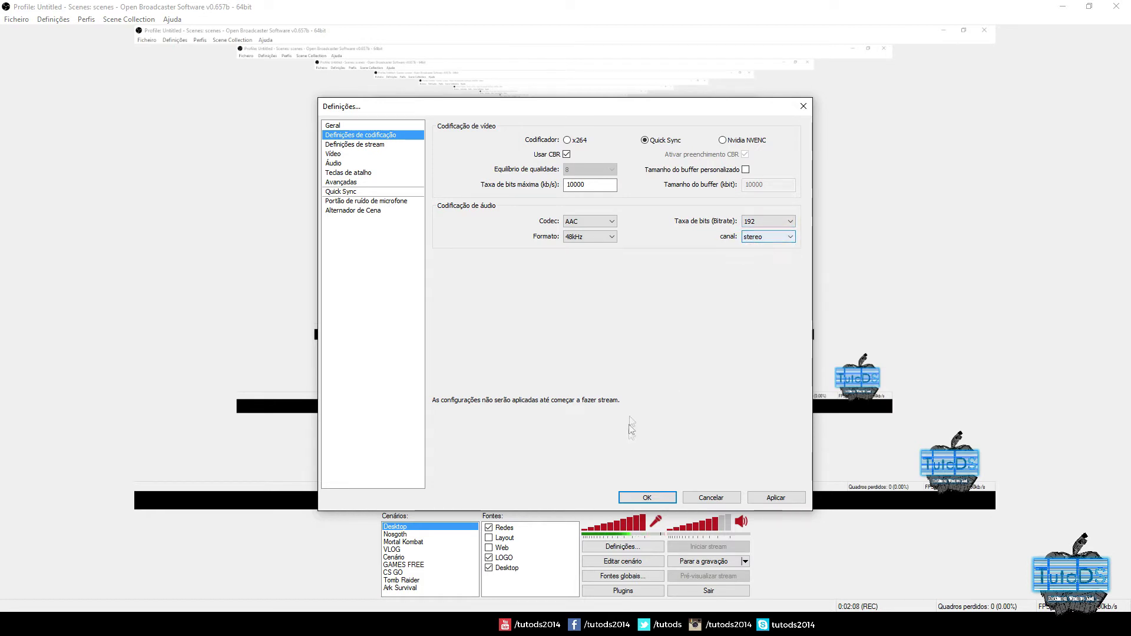
click(777, 496)
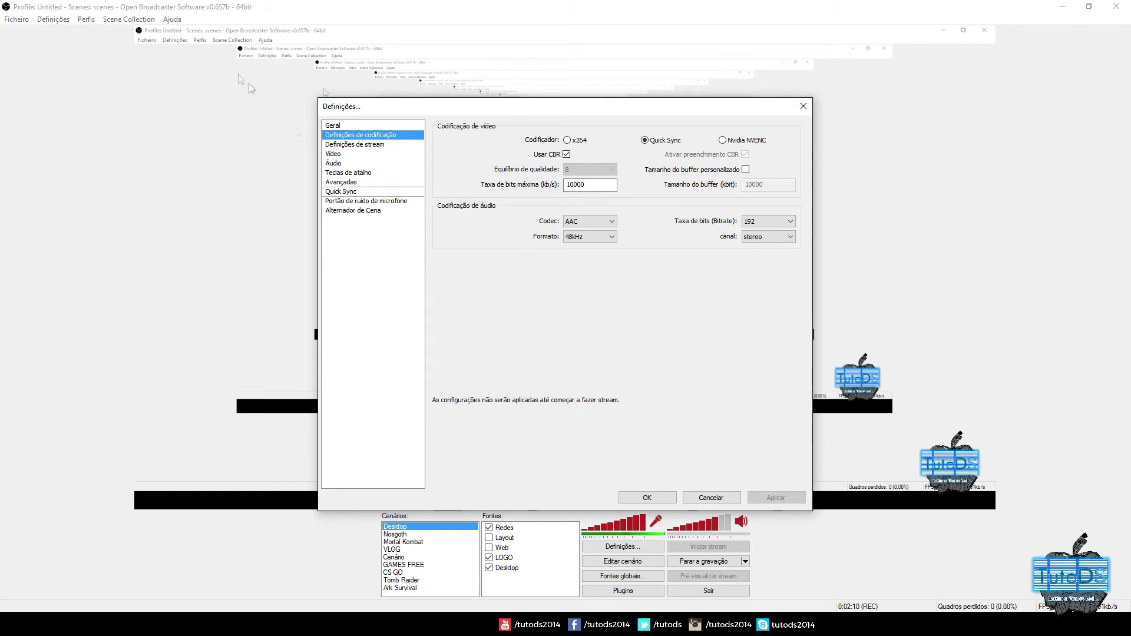
- Set the mode in the stream settings to Apenas ficheiro
click(357, 145)
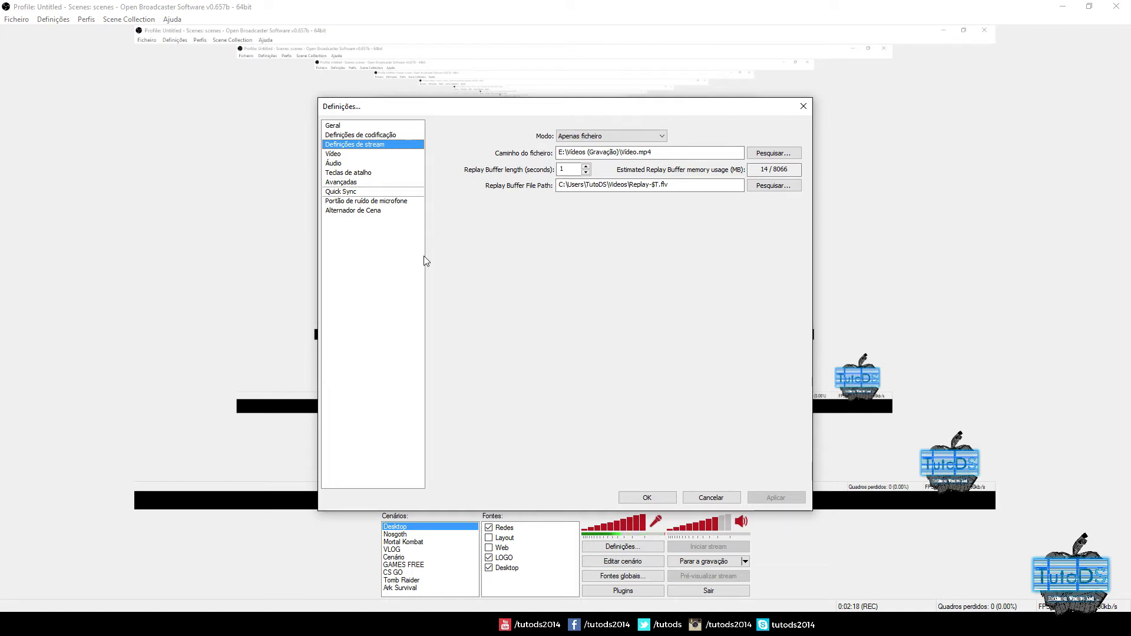
click(589, 136)
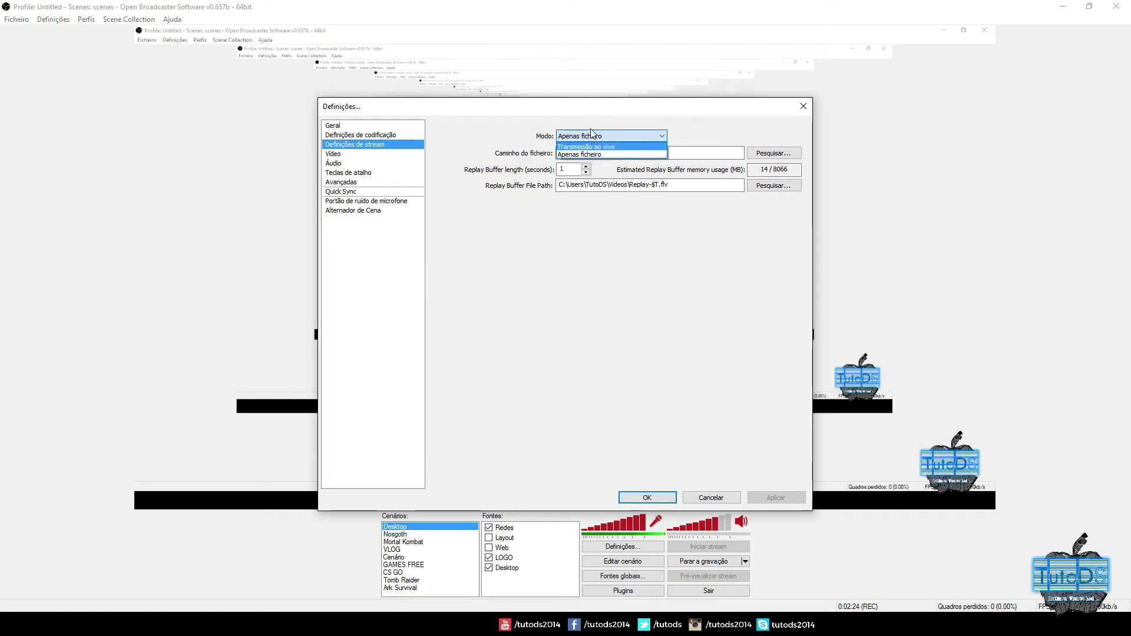
click(596, 154)
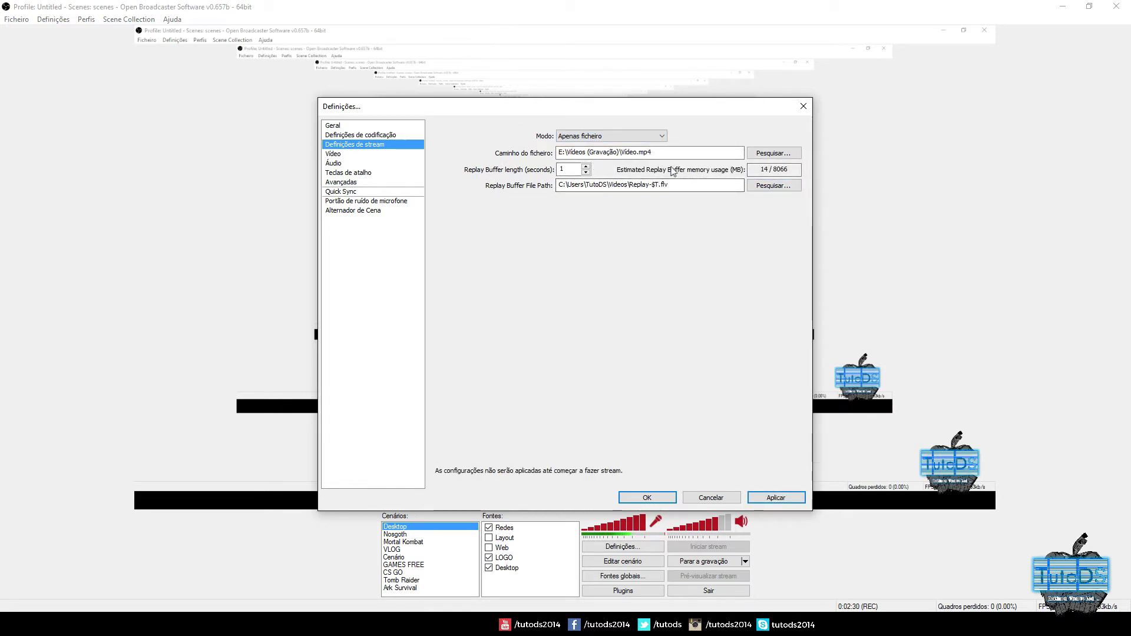
- Browse for the recording's output file path and choose MP4 File (*.mp4) as the file type
click(778, 154)
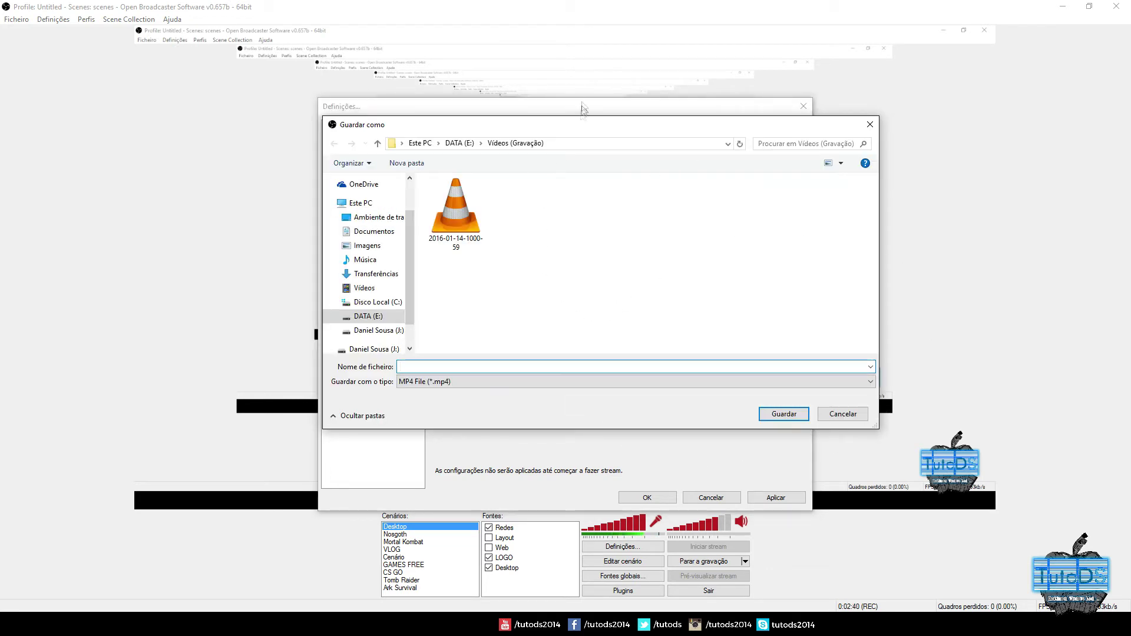
drag(629, 124, 637, 146)
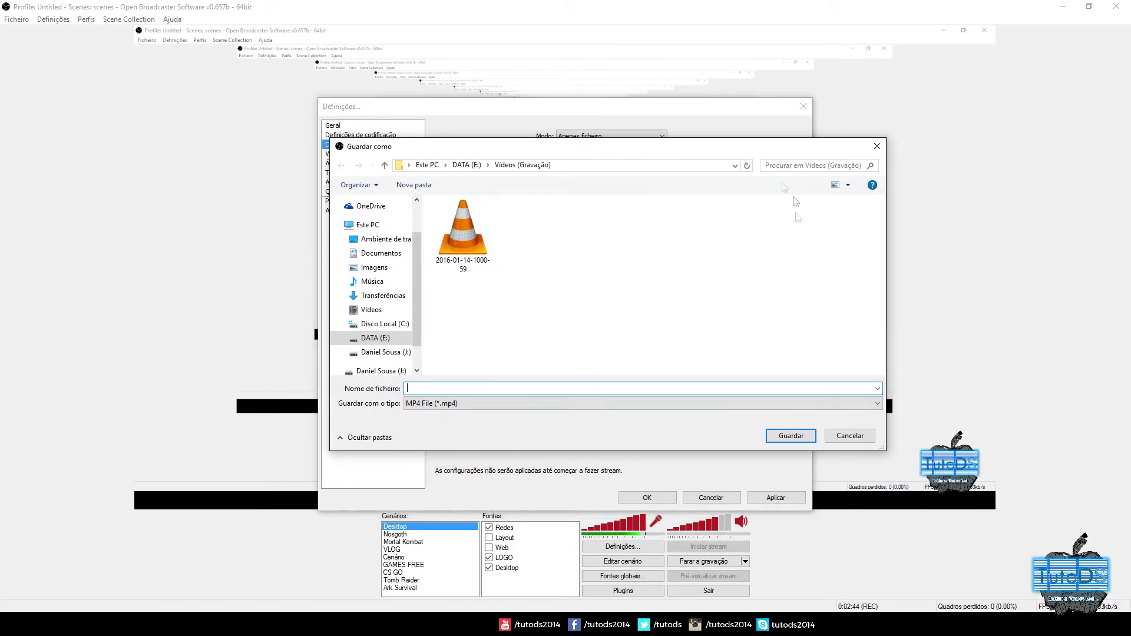
click(602, 404)
click(595, 404)
click(590, 403)
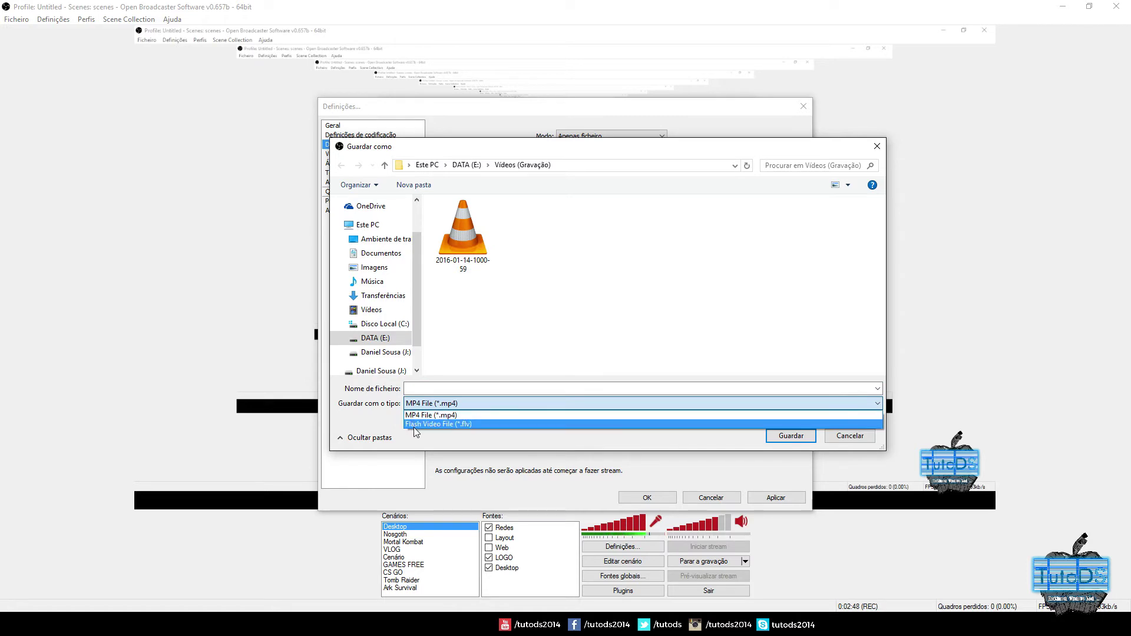
click(513, 425)
click(824, 403)
click(824, 415)
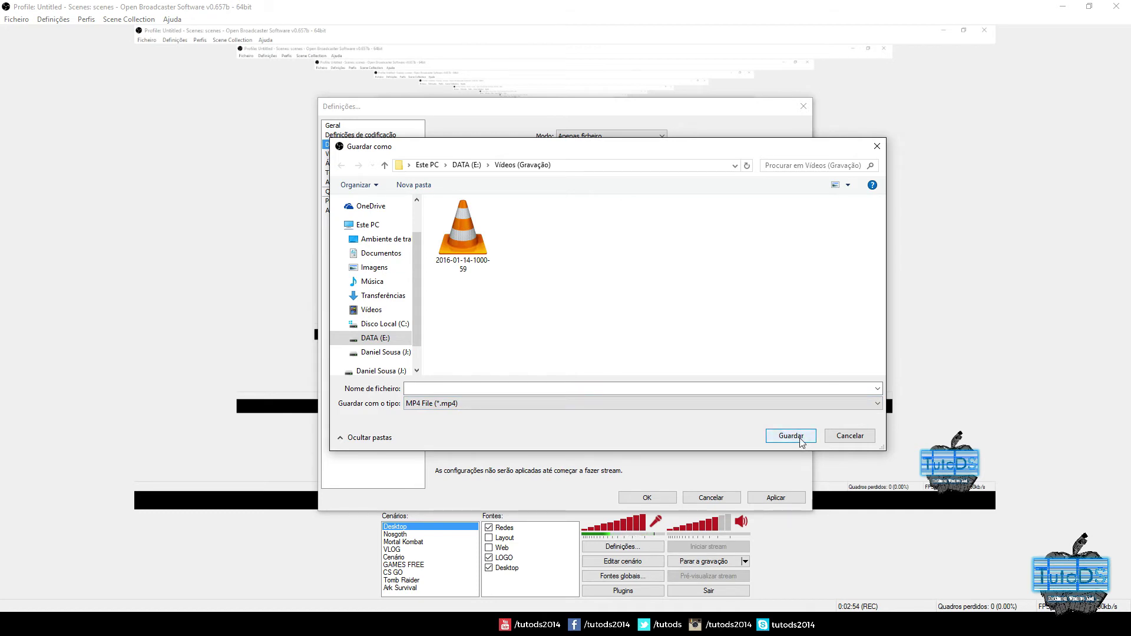
- Save the output file as Vídeo in the Vídeos (Gravação) folder, apply the stream settings and check the file path
click(470, 384)
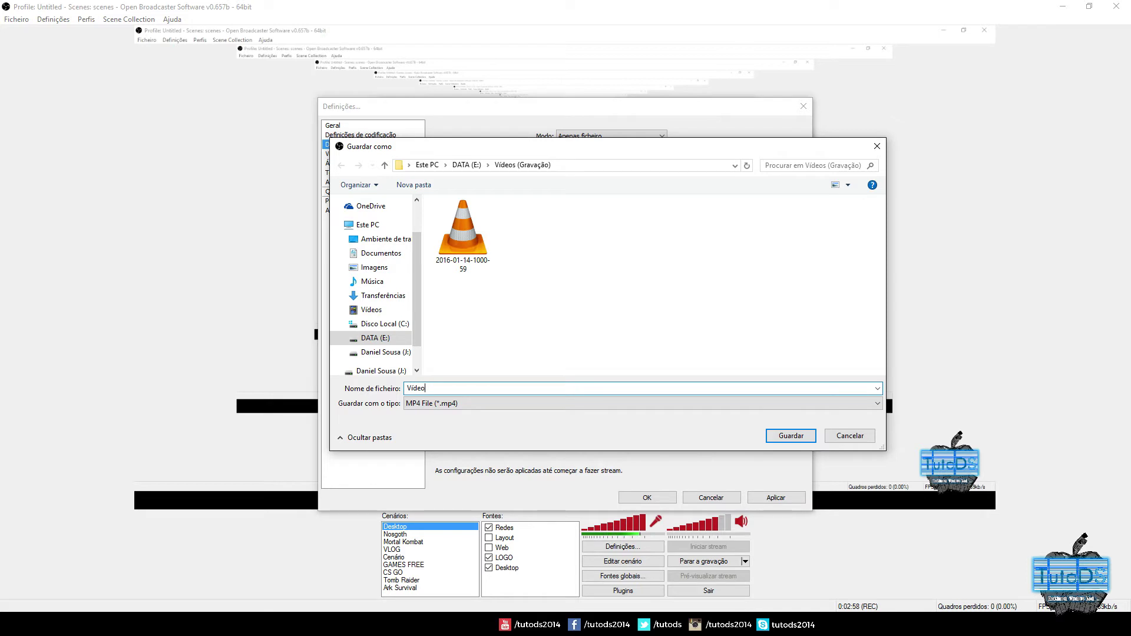
key(Return)
click(762, 497)
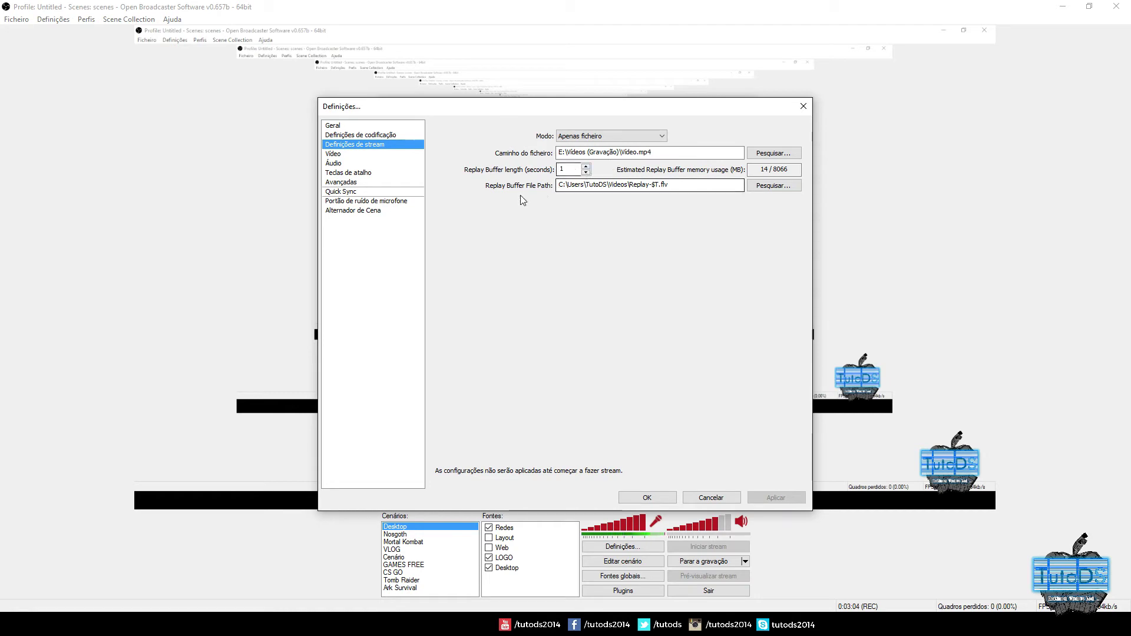
drag(559, 152, 651, 152)
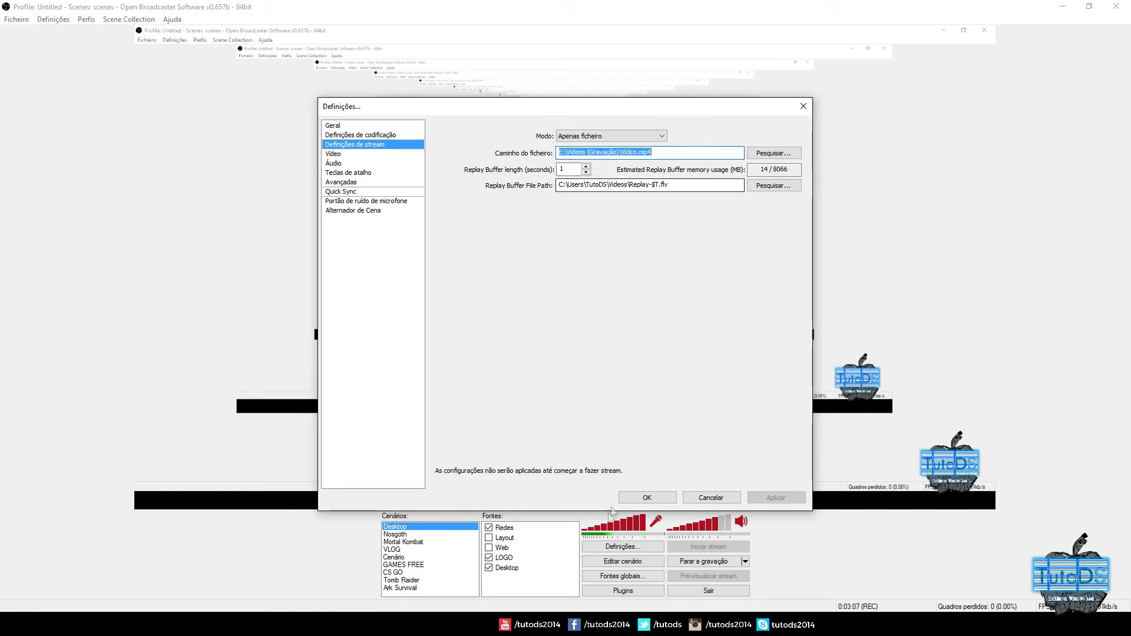
click(639, 152)
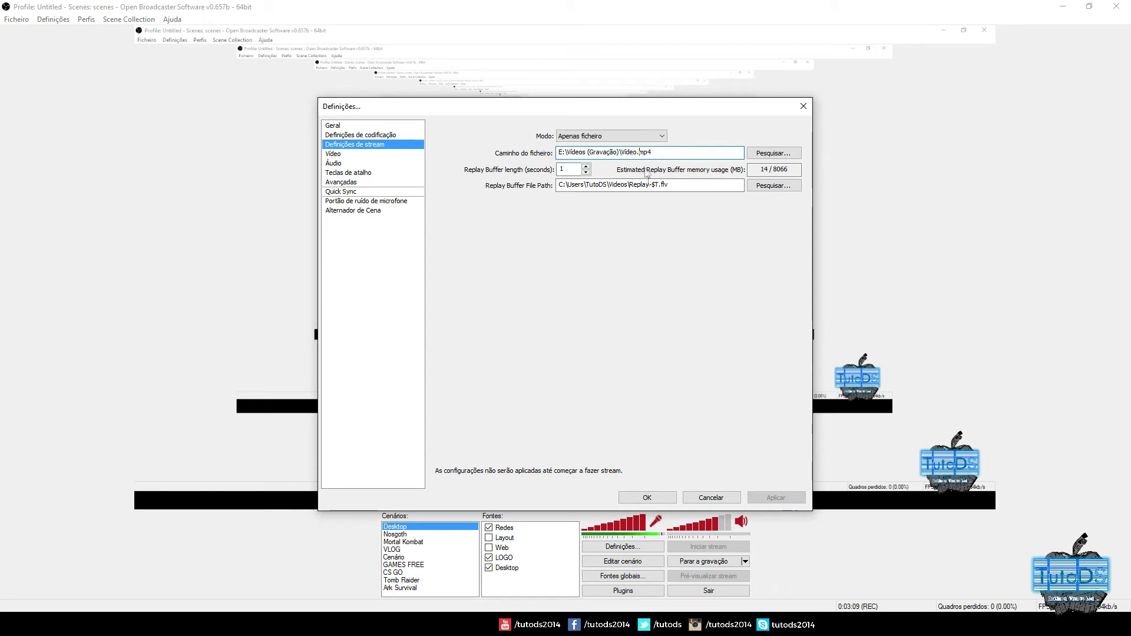
- Open the video settings and review the available video adapters and the custom base resolution
click(346, 154)
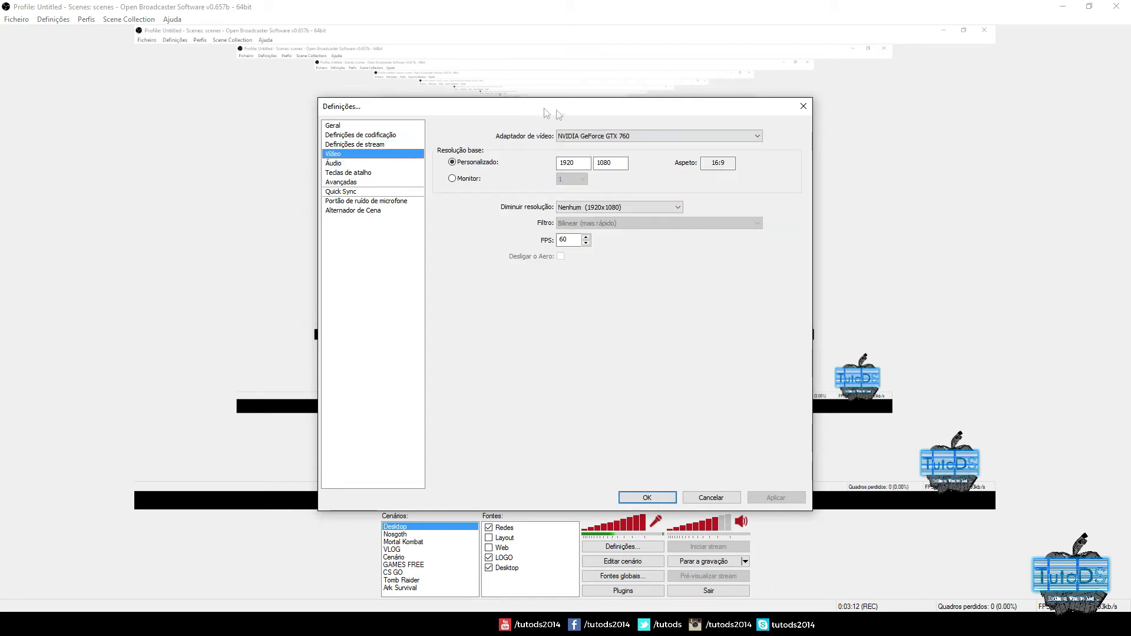
click(574, 133)
click(574, 133)
click(577, 136)
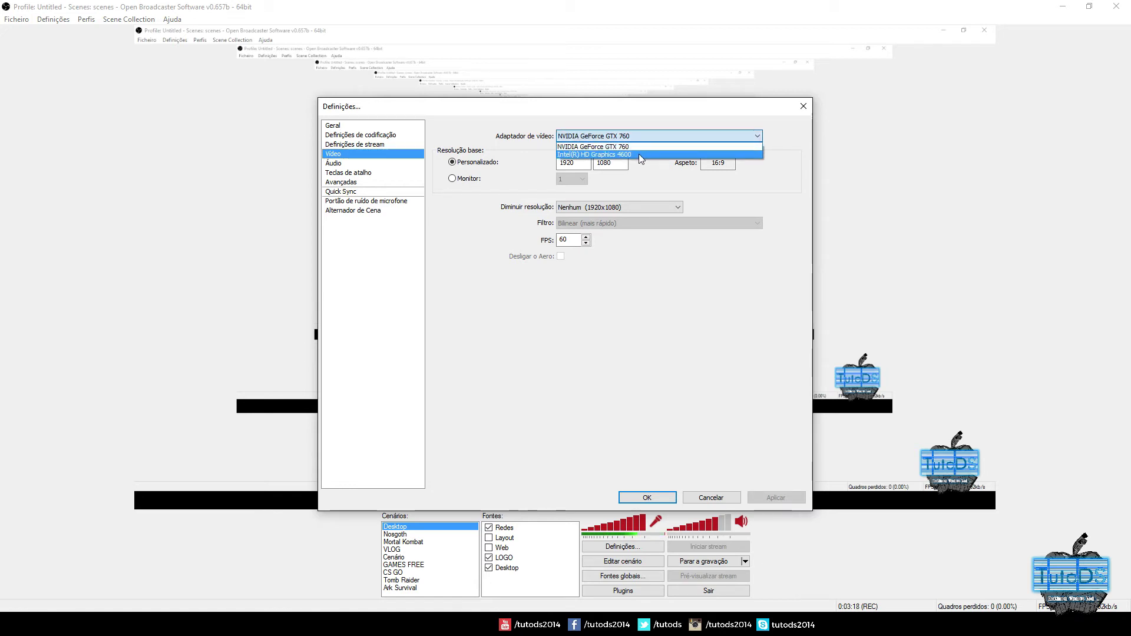
click(612, 168)
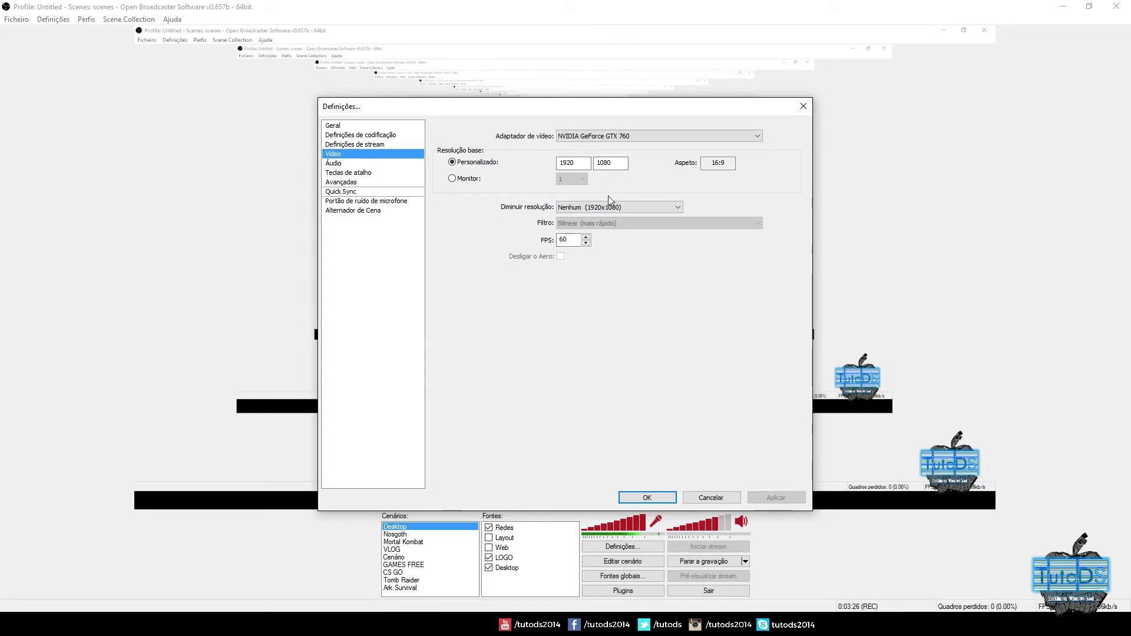
- Review the resolution downscale options, keeping Nenhum (1920x1080), and check the FPS value
click(595, 205)
click(595, 207)
click(595, 206)
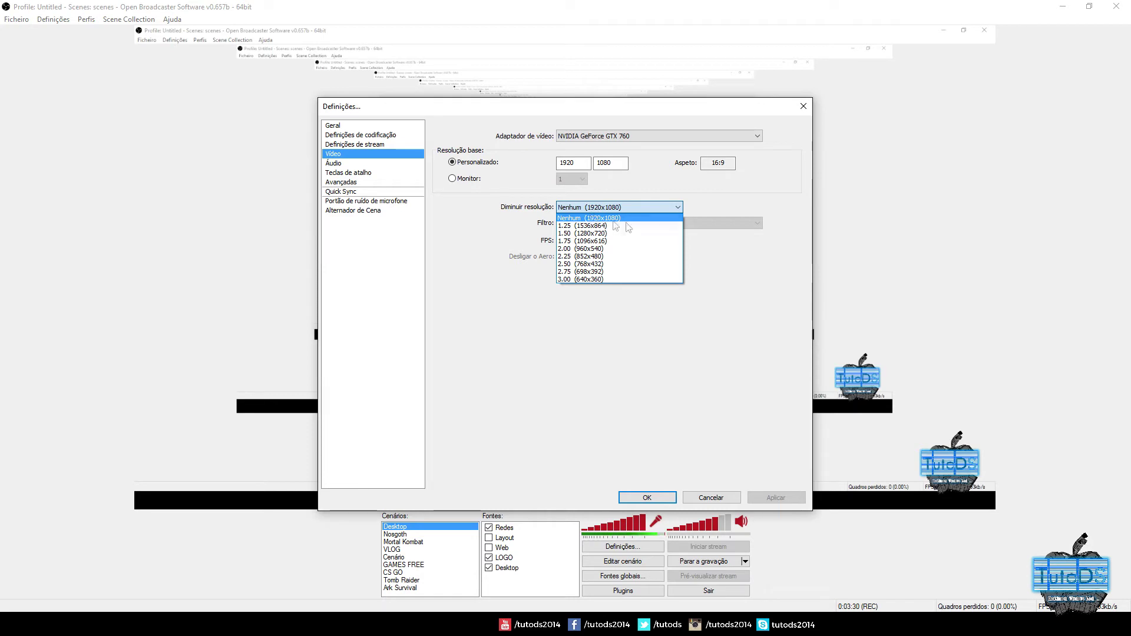
click(669, 218)
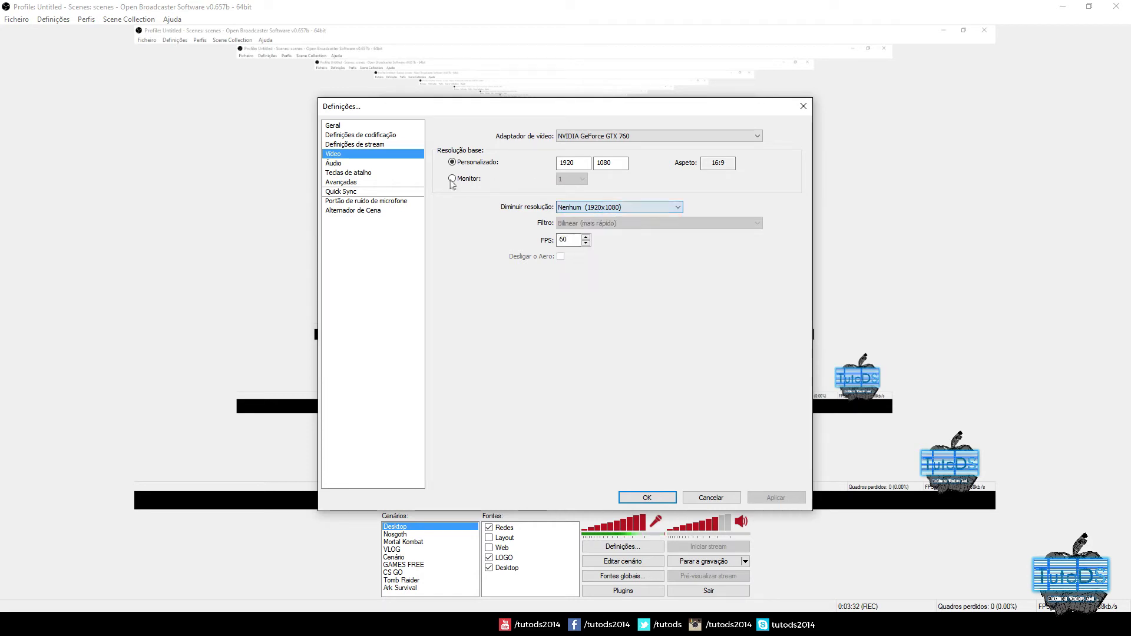
drag(572, 239, 550, 241)
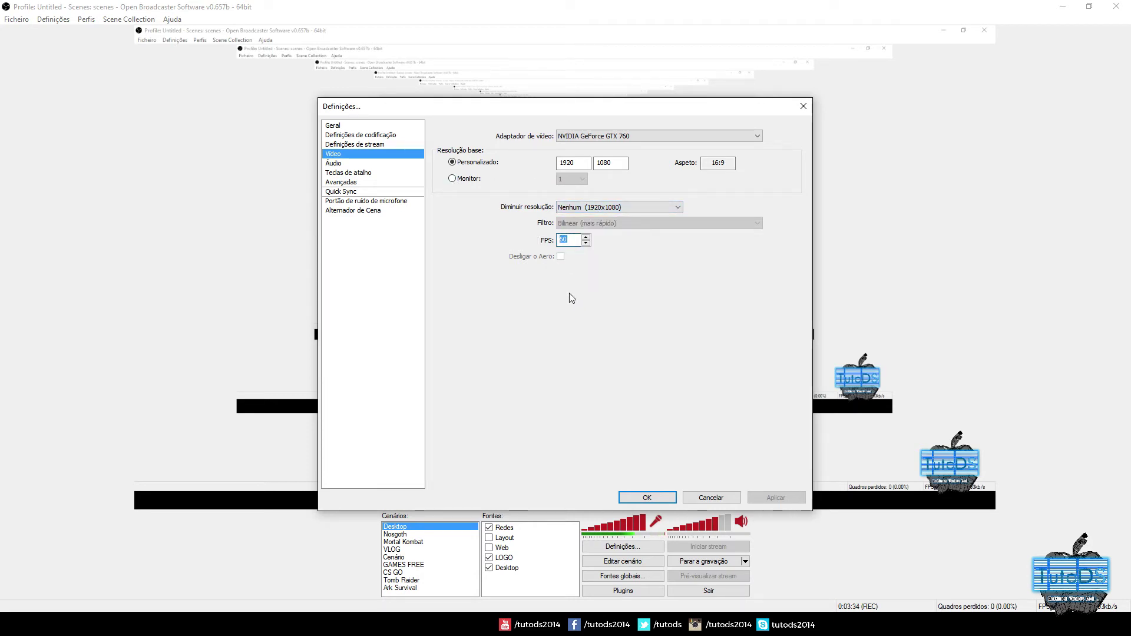
- In the audio settings, select Microfone (Realtek High Definition Audio) as the microphone device and check the Windows sound and microphone boost multiples
click(353, 164)
click(353, 155)
click(350, 164)
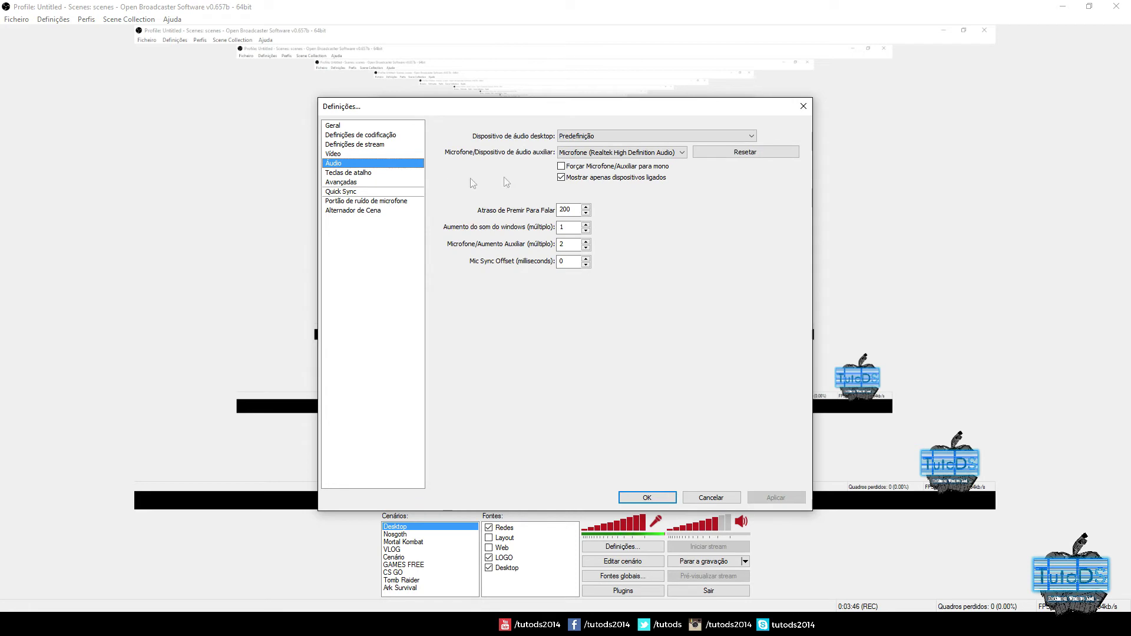
click(575, 139)
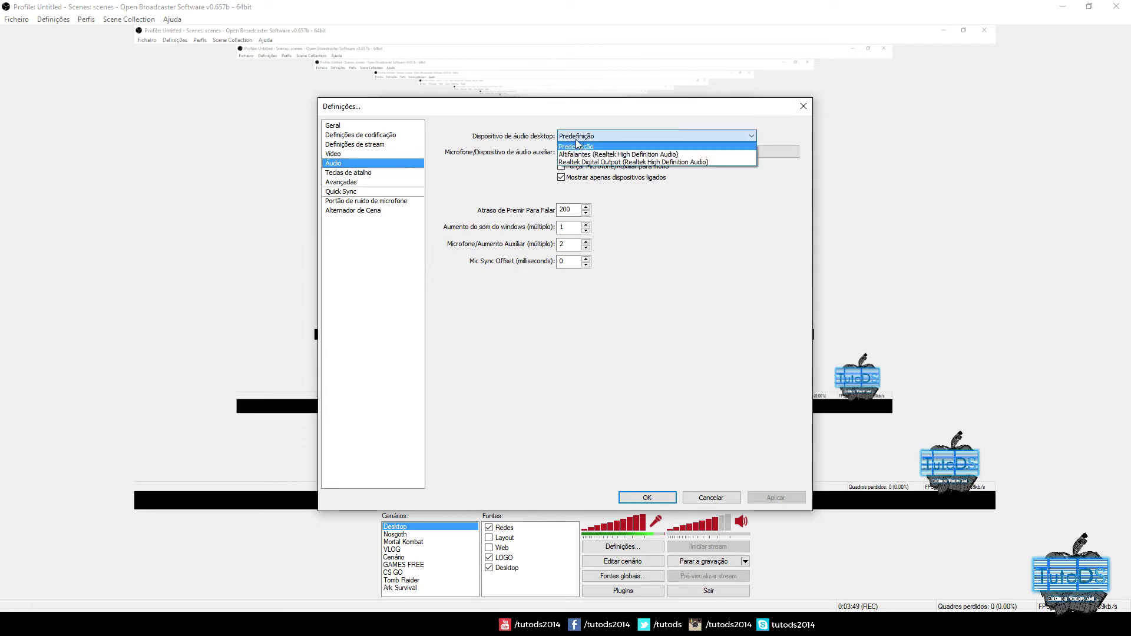
click(576, 139)
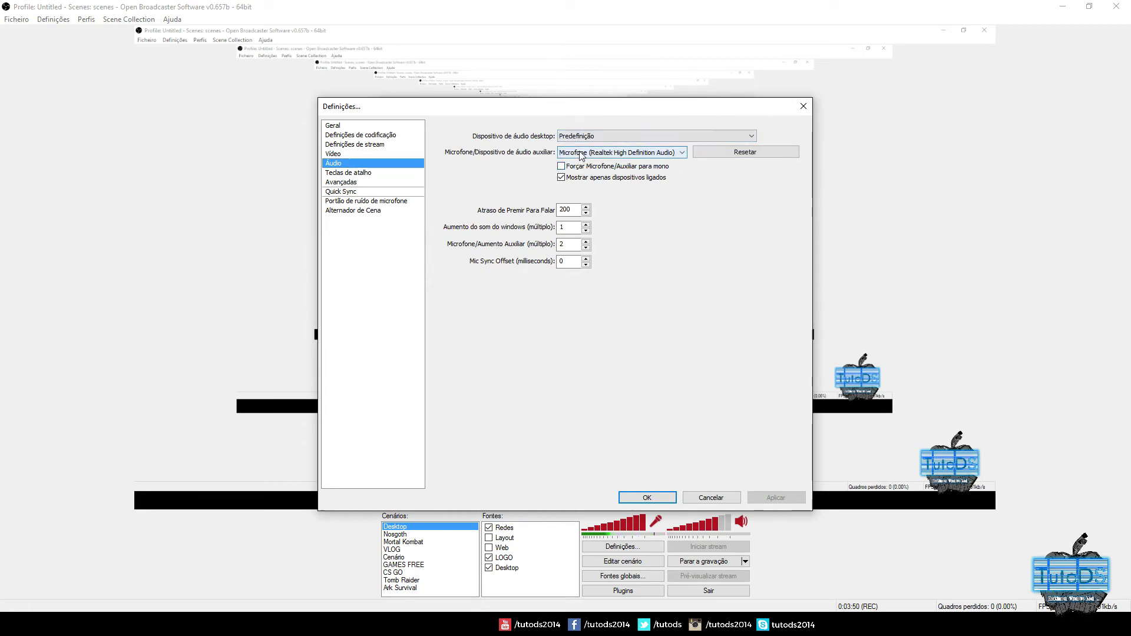
click(581, 155)
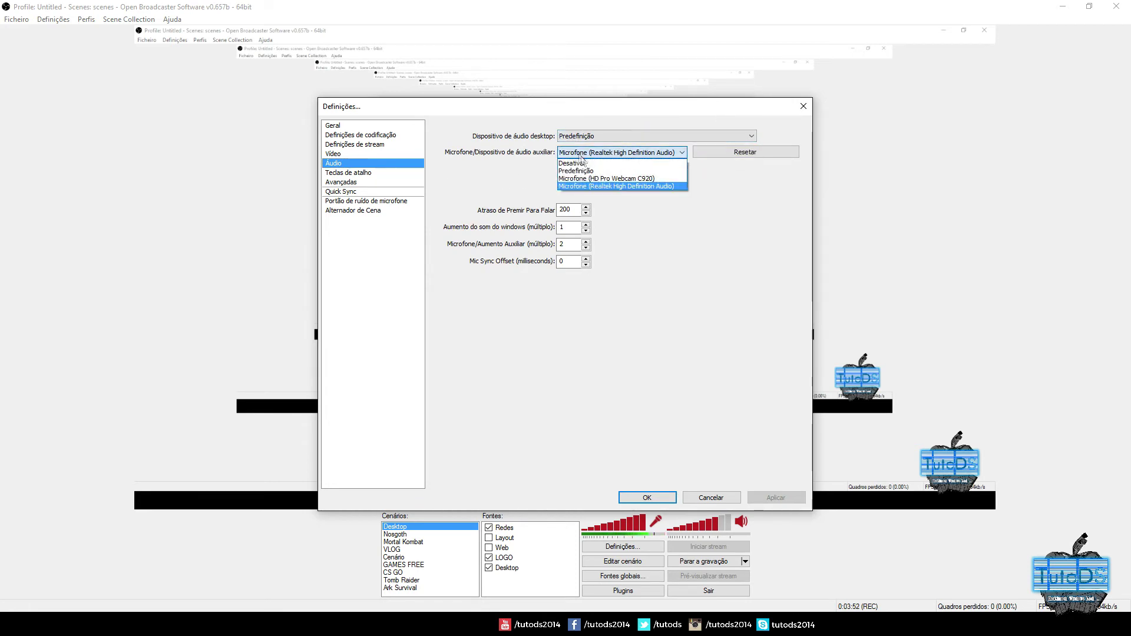
click(645, 187)
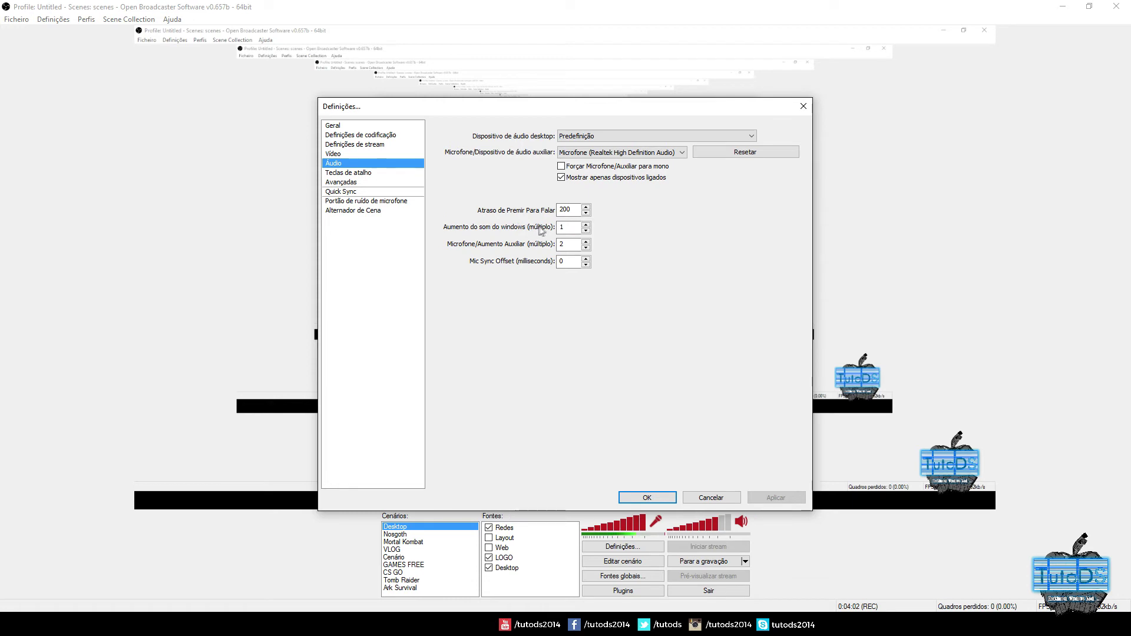
drag(567, 229, 552, 226)
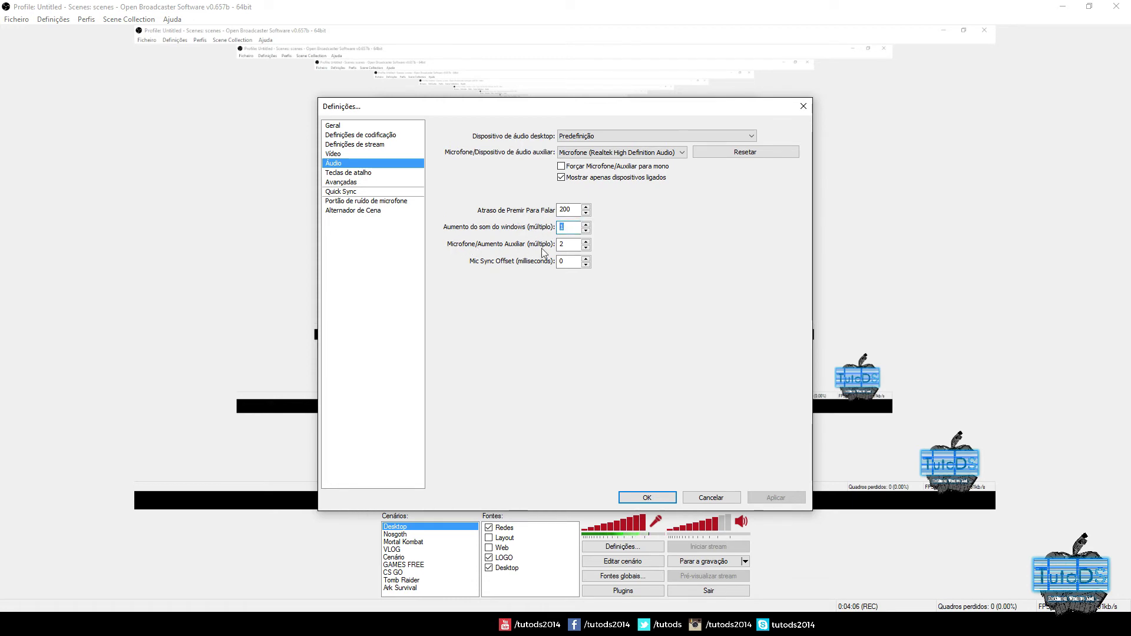
drag(564, 244, 548, 244)
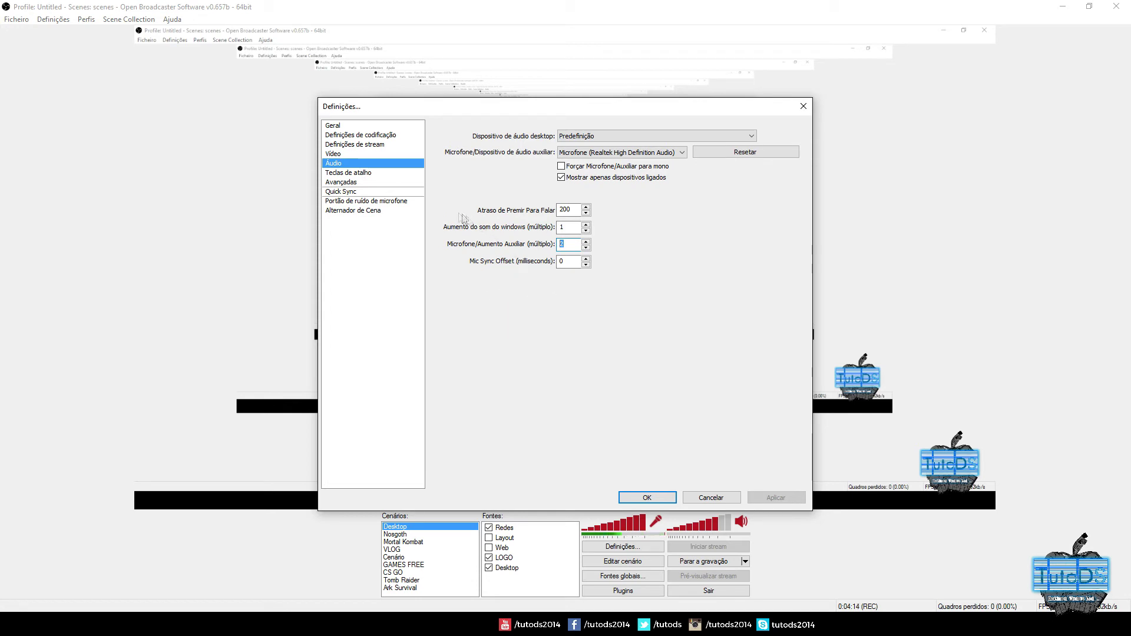
- Review the hotkey assignments for audio and recording, and open the advanced settings
click(386, 174)
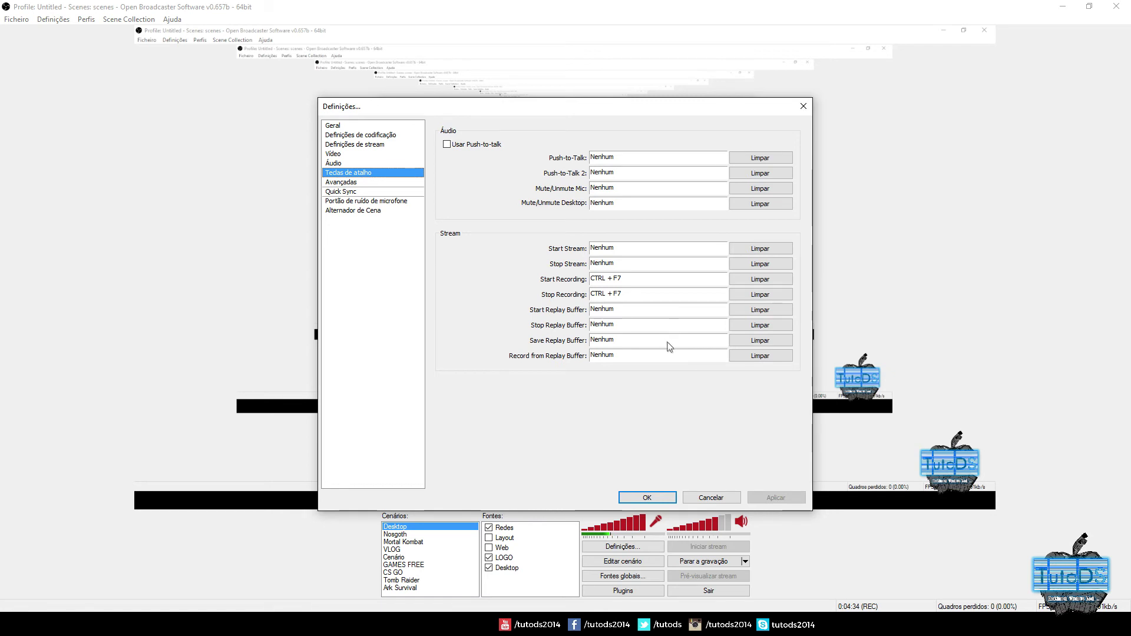
click(372, 184)
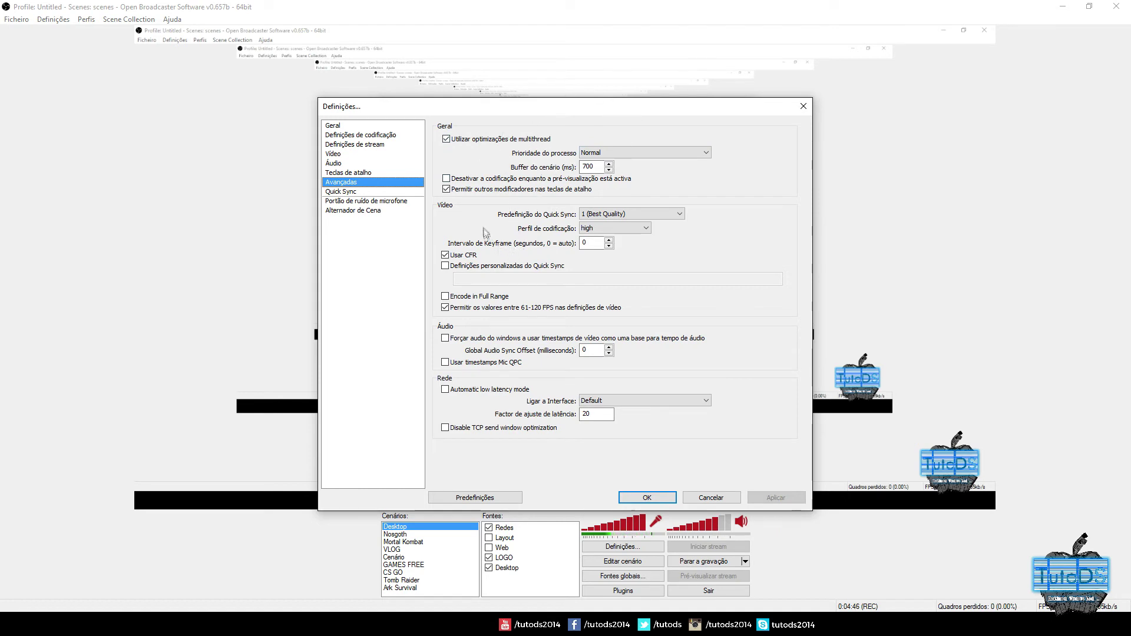
- Review the advanced Quick Sync presets and encoding profile, keeping 1 (Best Quality) and high, and check the custom Quick Sync parameters
click(618, 215)
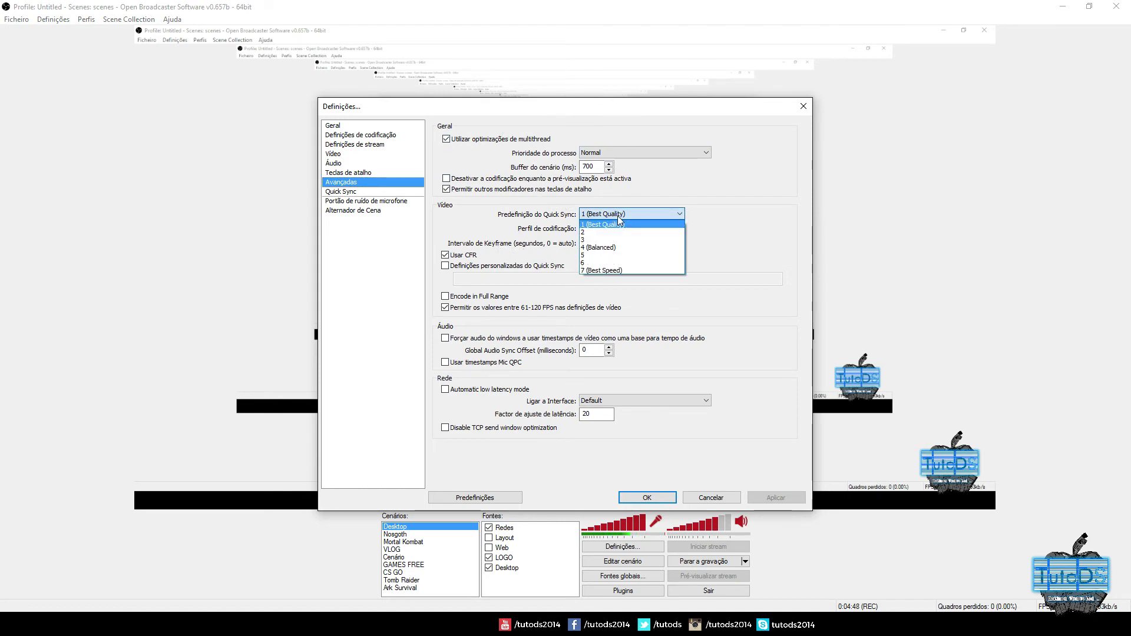
click(617, 215)
click(615, 228)
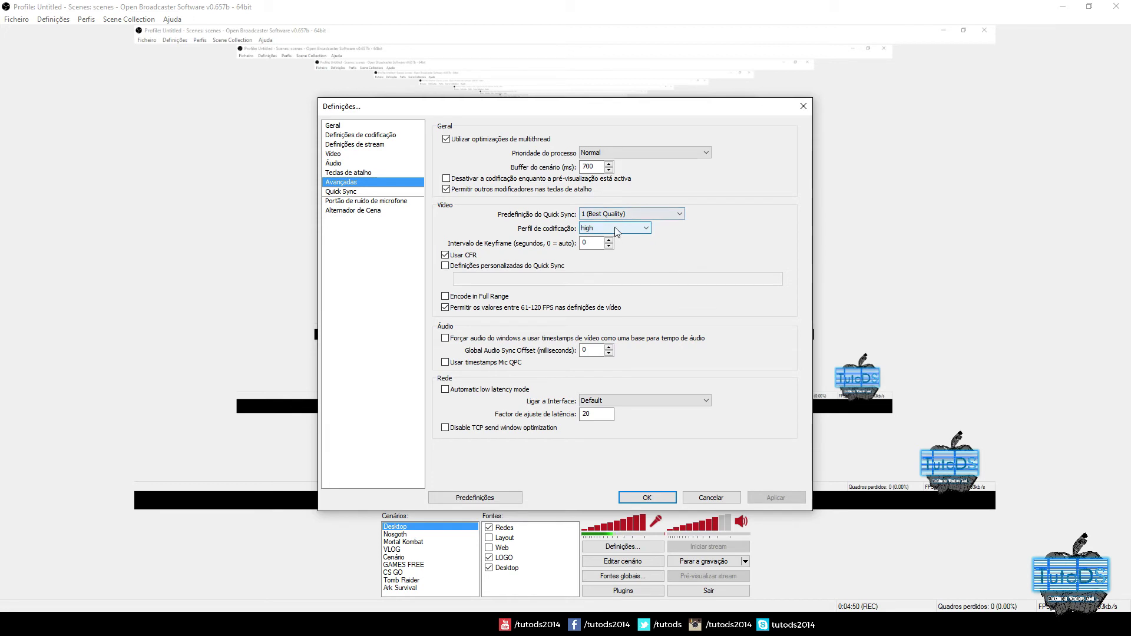
click(615, 229)
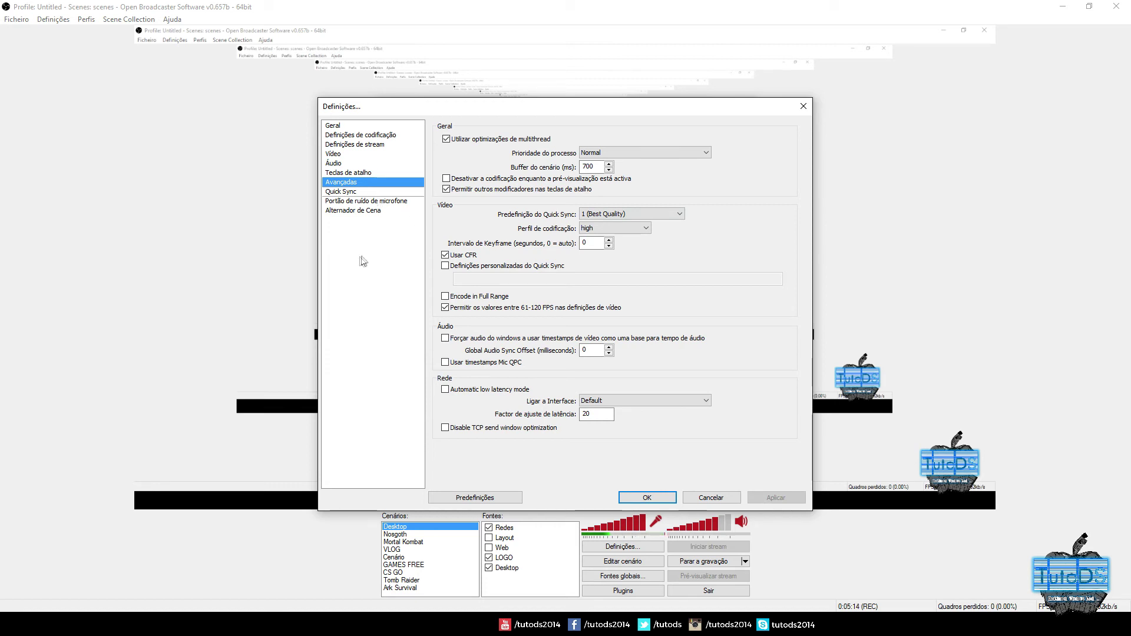
click(352, 192)
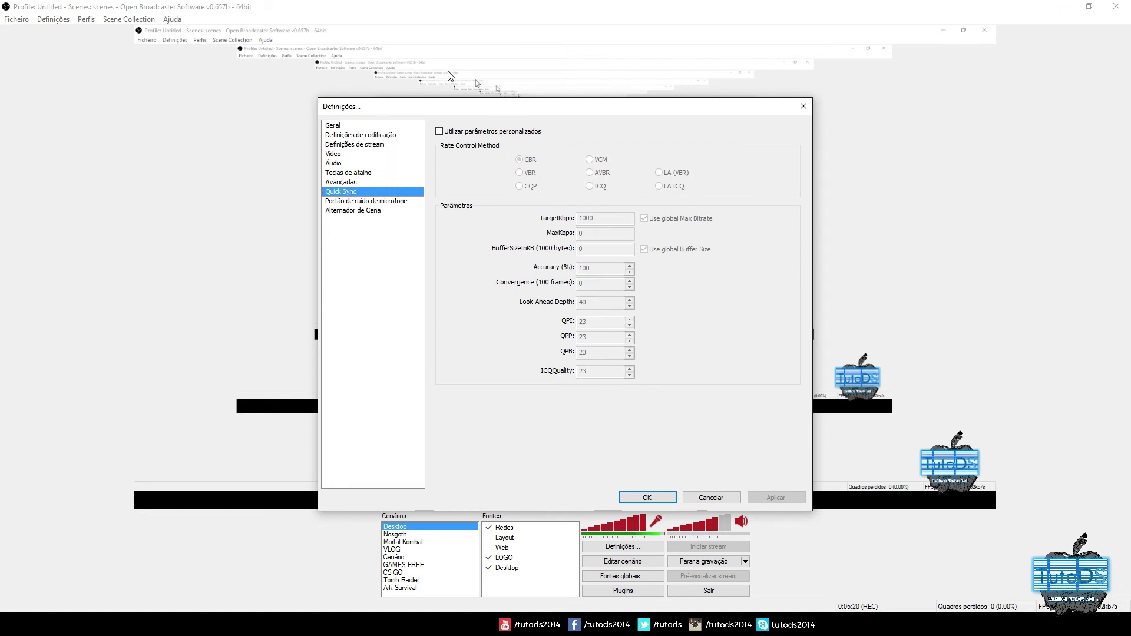
- Set the microphone noise gate's open threshold (Limiar aberto) to -2 dB and apply the change
click(390, 201)
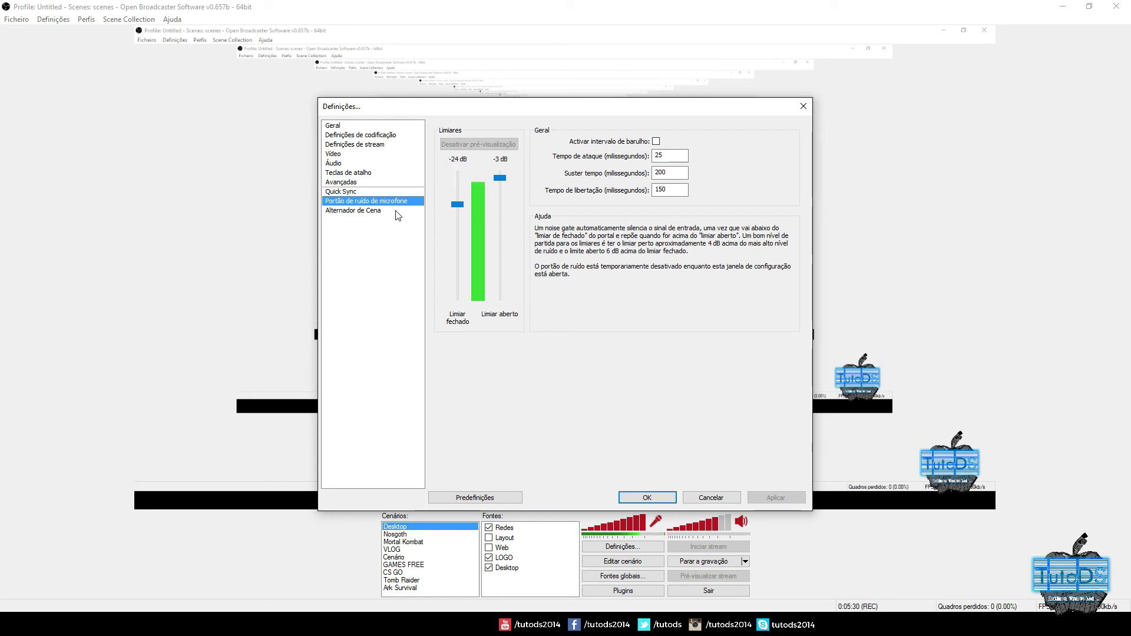
click(498, 180)
drag(498, 180, 497, 175)
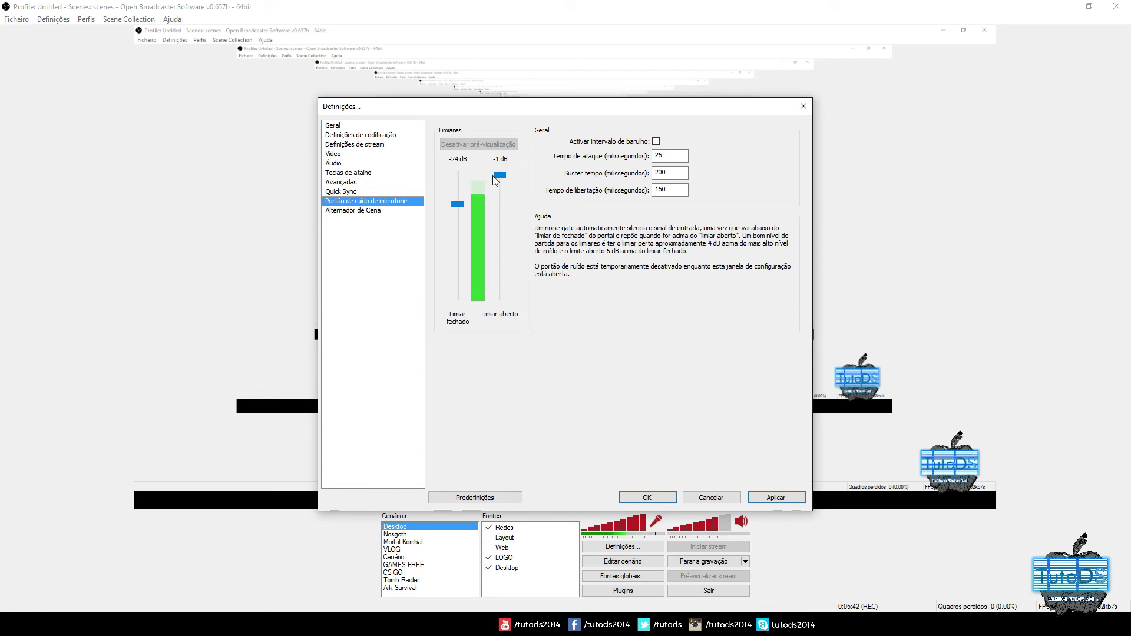
drag(500, 176, 502, 181)
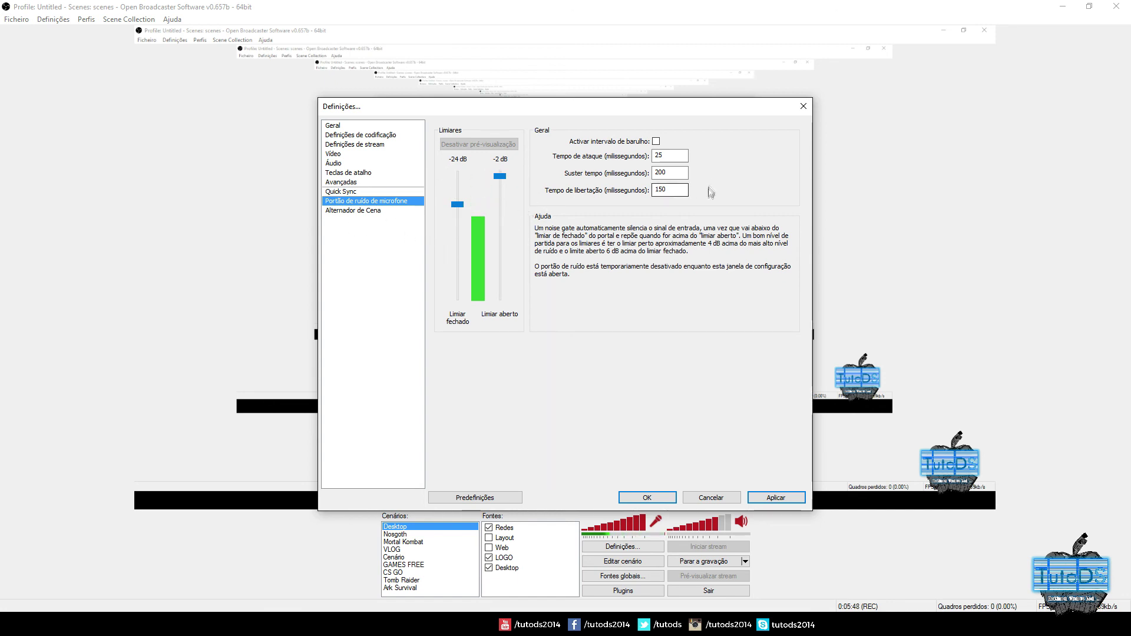
click(798, 493)
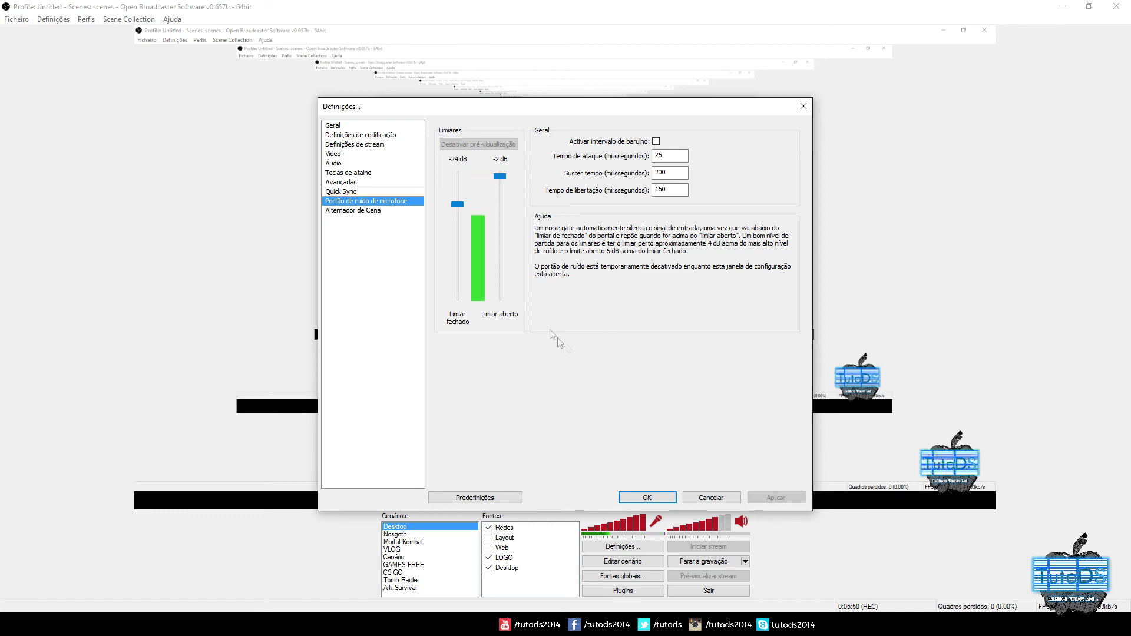
- Review the scene switcher (Alternador de Cena) settings and close the settings dialog, accepting the configuration
click(391, 211)
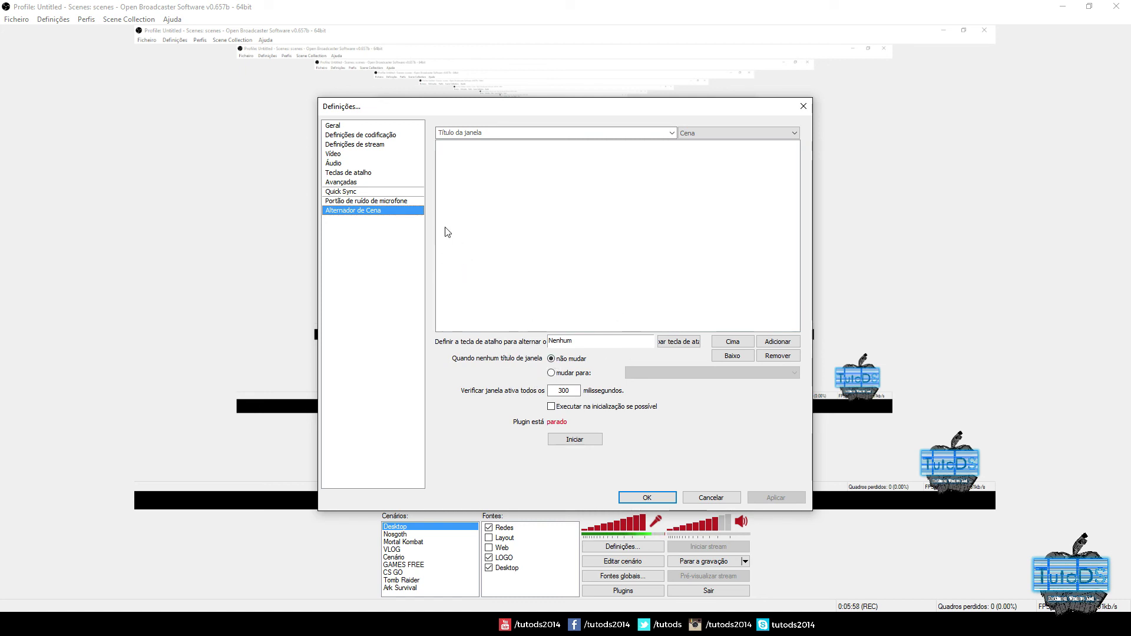
click(625, 500)
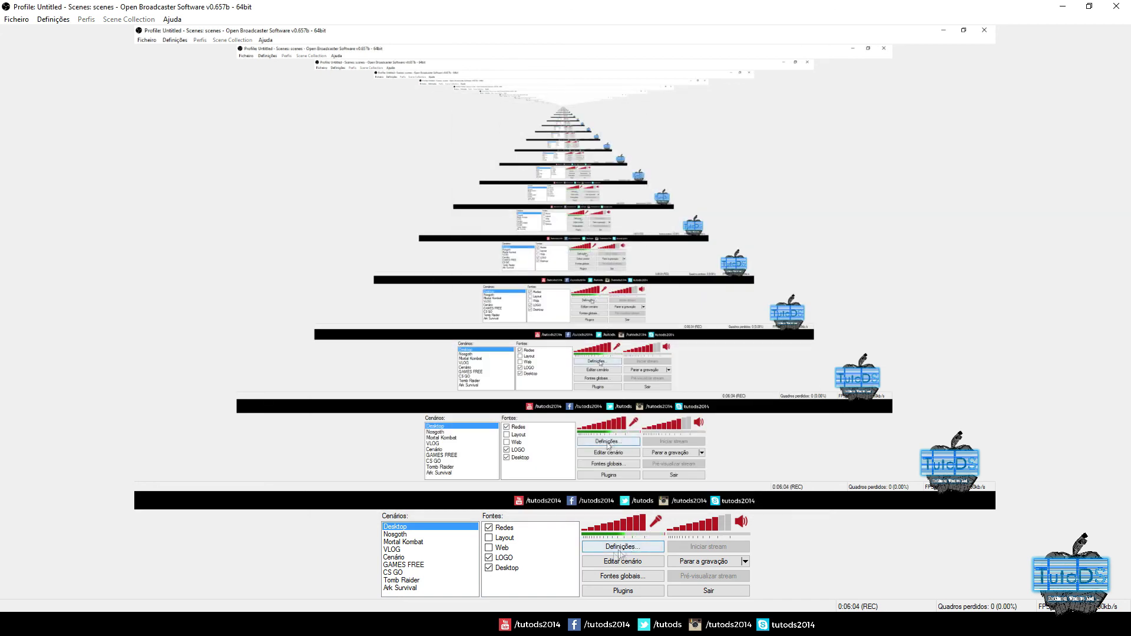